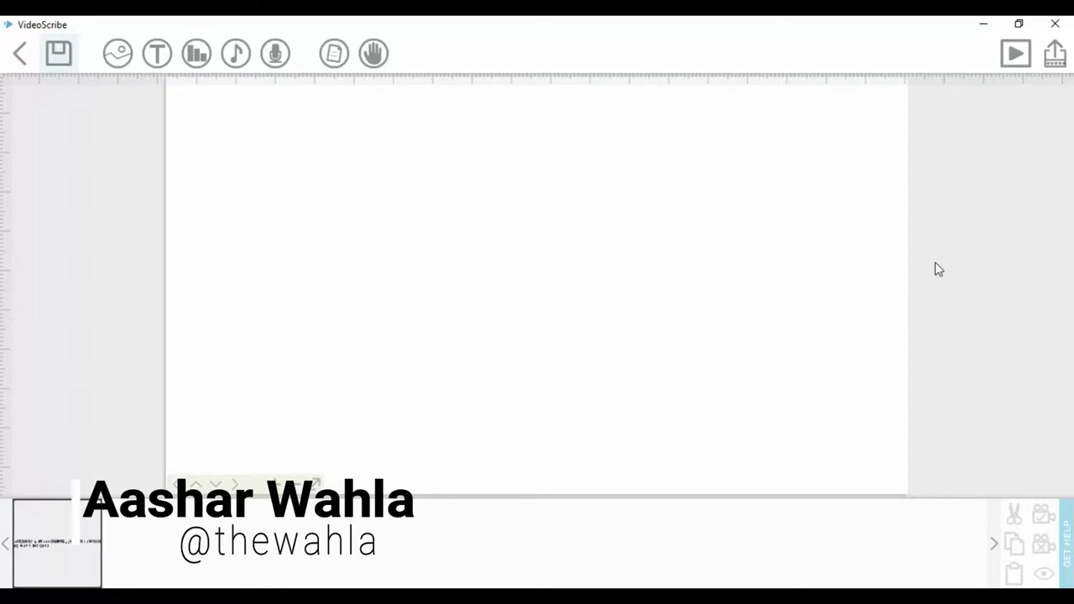
# Step: Preview the giveaway text animation, then zoom back out so the full message shows
pyautogui.click(1014, 55)
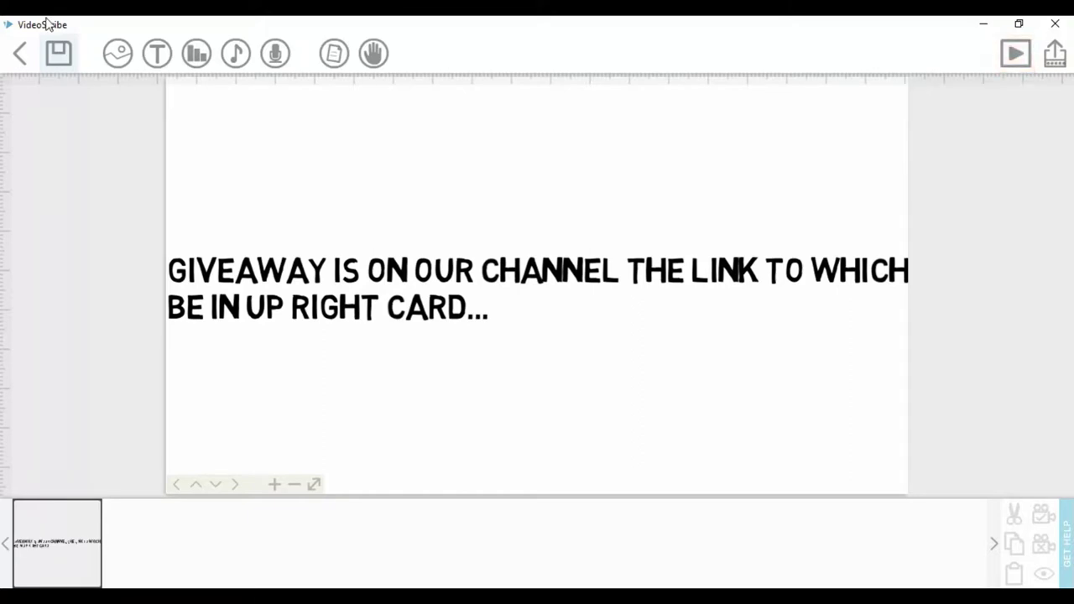
pyautogui.click(7, 25)
pyautogui.scroll(2, 243, 93)
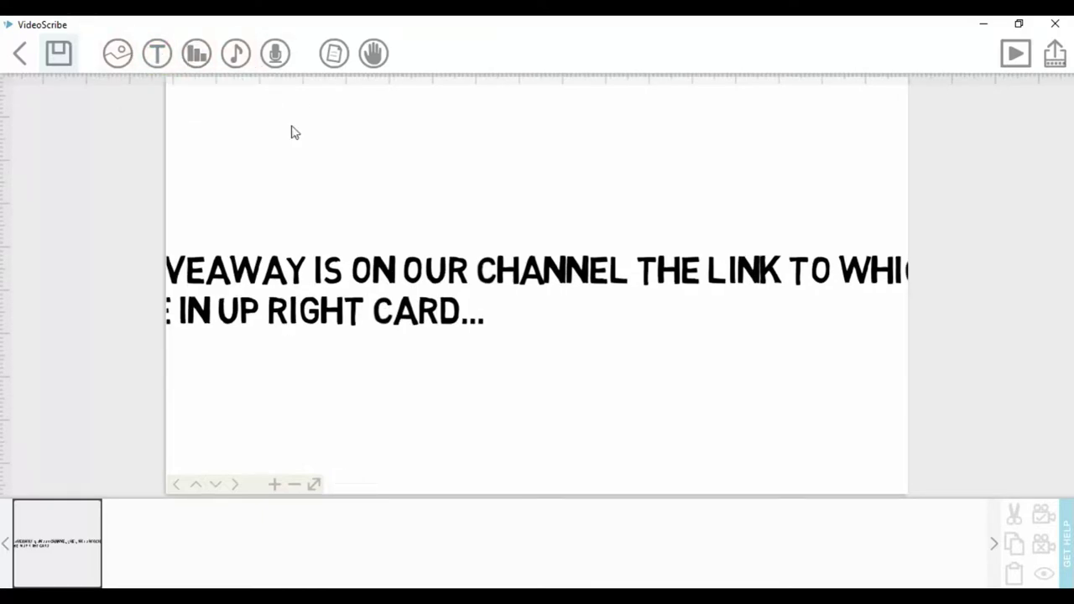
pyautogui.scroll(-3, 417, 350)
pyautogui.scroll(-1, 415, 345)
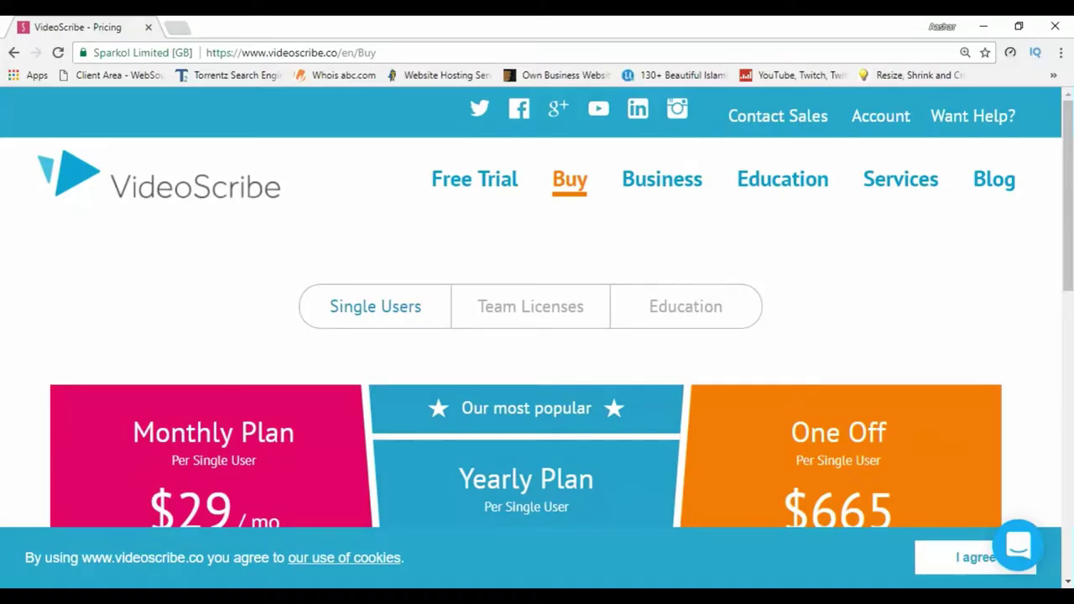
pyautogui.scroll(-2, 518, 347)
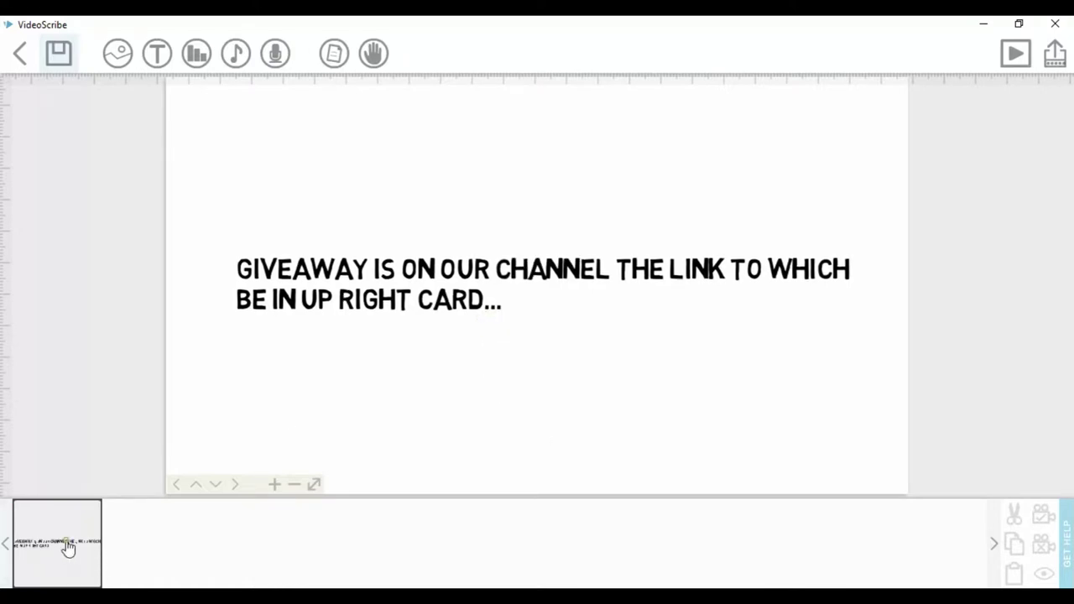
# Step: Add the arms-raised cheering man image from the image library after the giveaway text
pyautogui.rightClick(65, 537)
pyautogui.click(74, 530)
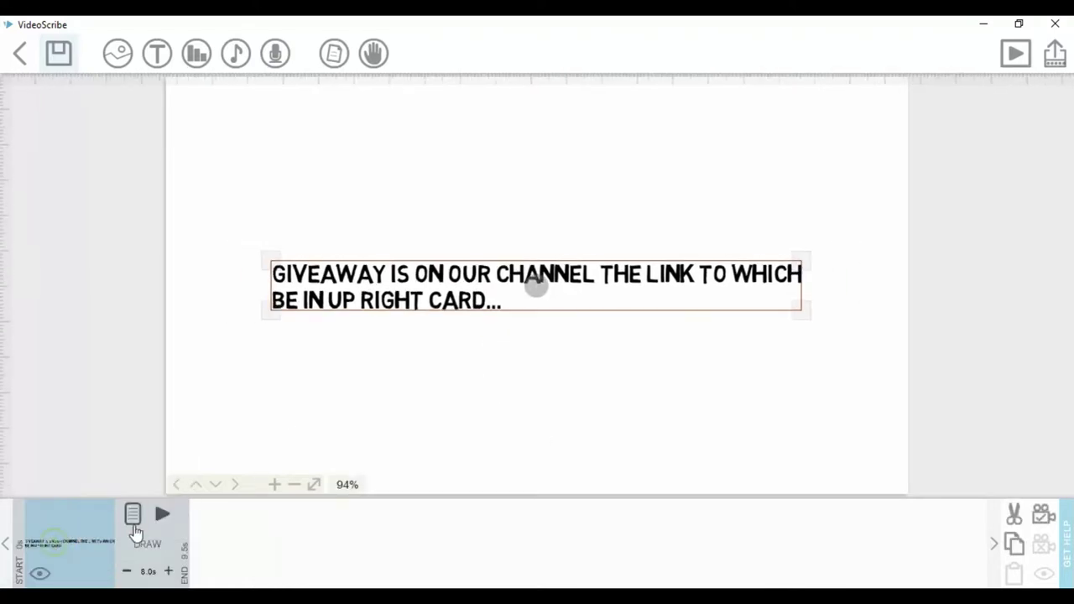
pyautogui.click(162, 514)
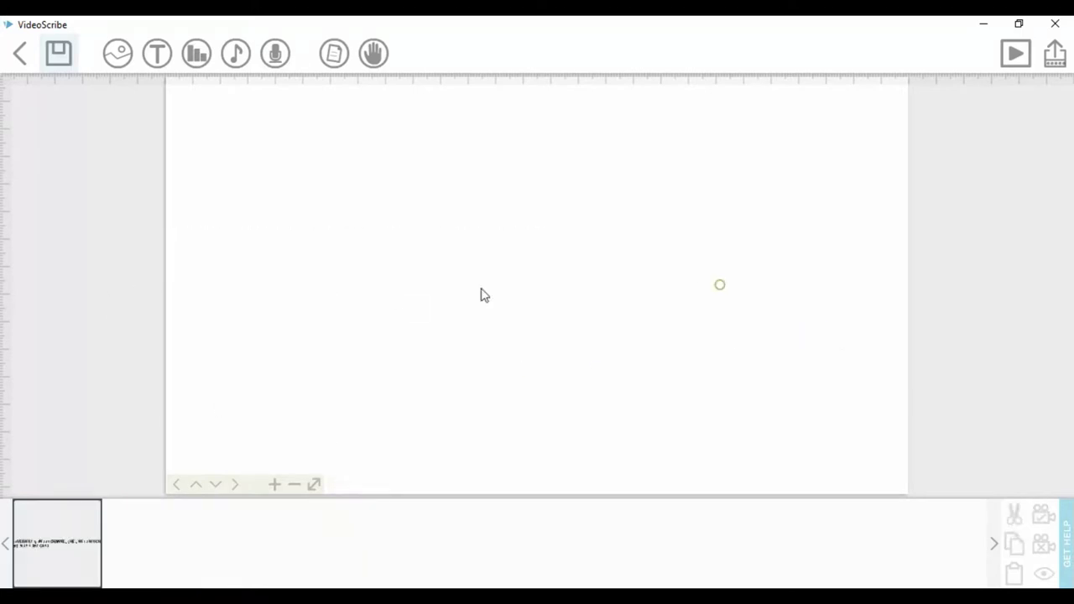
pyautogui.click(132, 52)
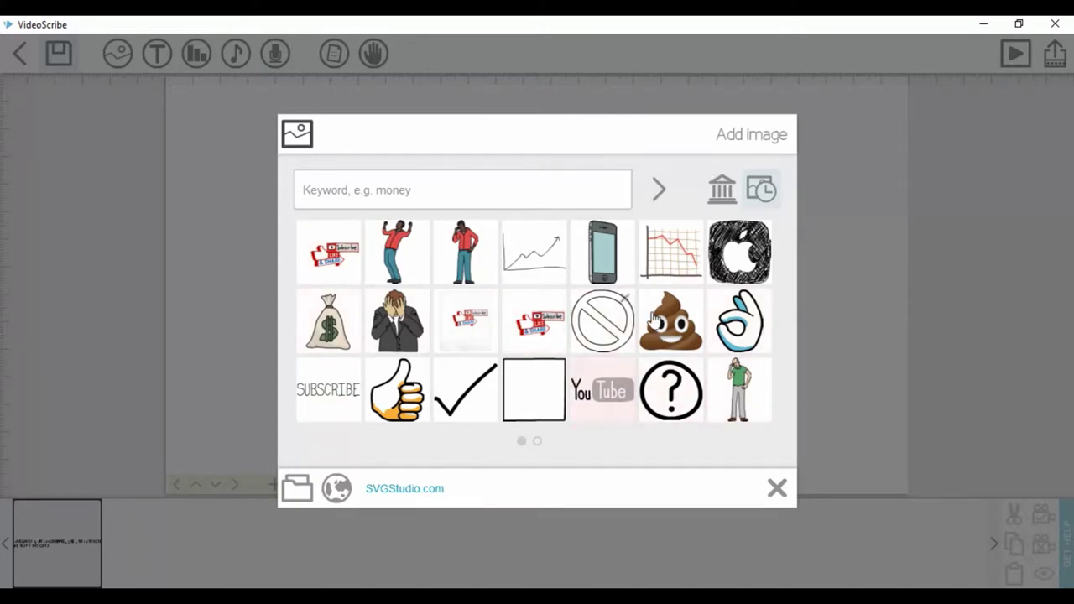
pyautogui.click(401, 253)
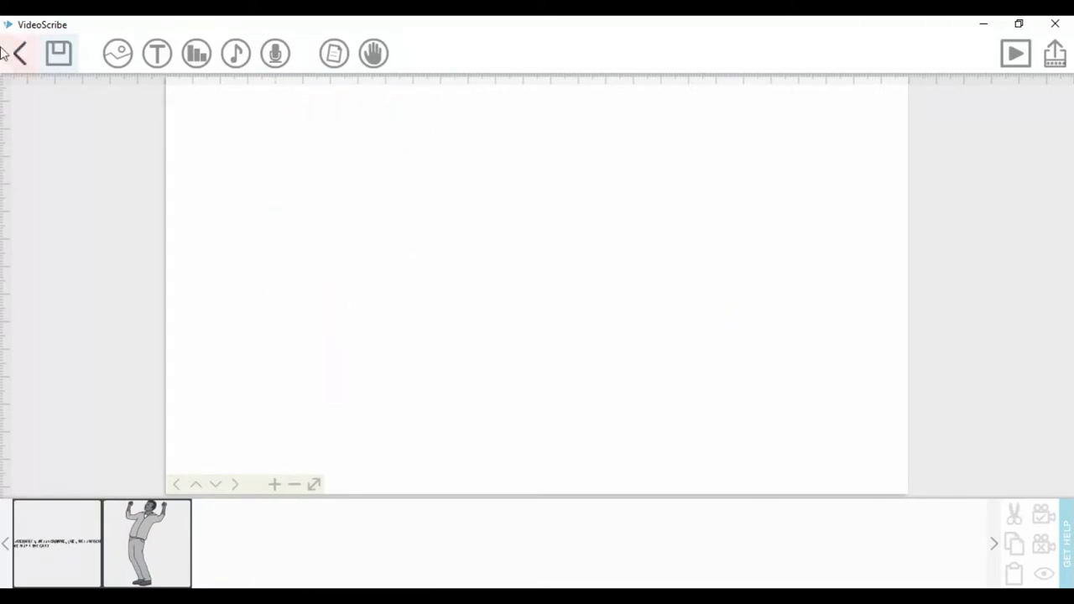
# Step: Add orange 'HUURAY I AM HAPPY' text and drag it larger across the canvas
pyautogui.click(157, 53)
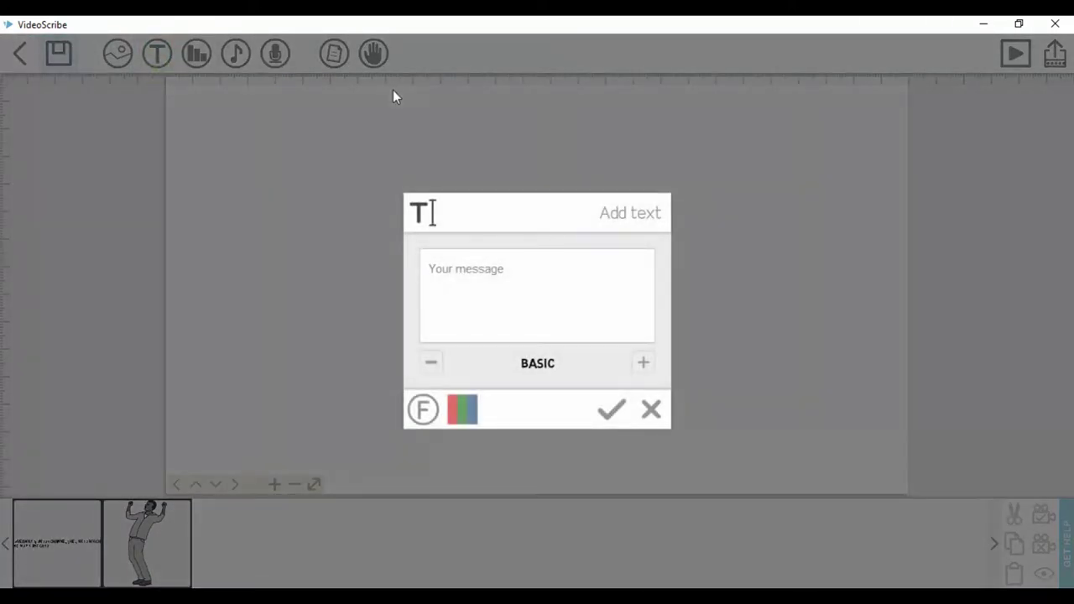
pyautogui.write('huuray iam happy')
pyautogui.click(470, 269)
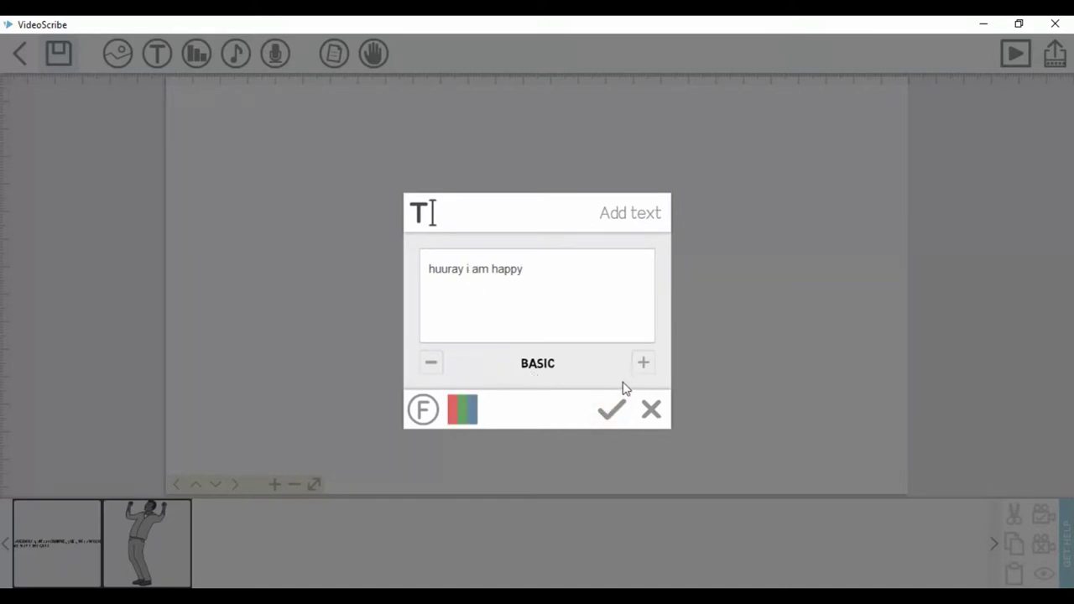
pyautogui.click(472, 418)
pyautogui.click(494, 311)
pyautogui.click(622, 486)
pyautogui.click(612, 410)
pyautogui.moveTo(635, 309); pyautogui.dragTo(707, 336)
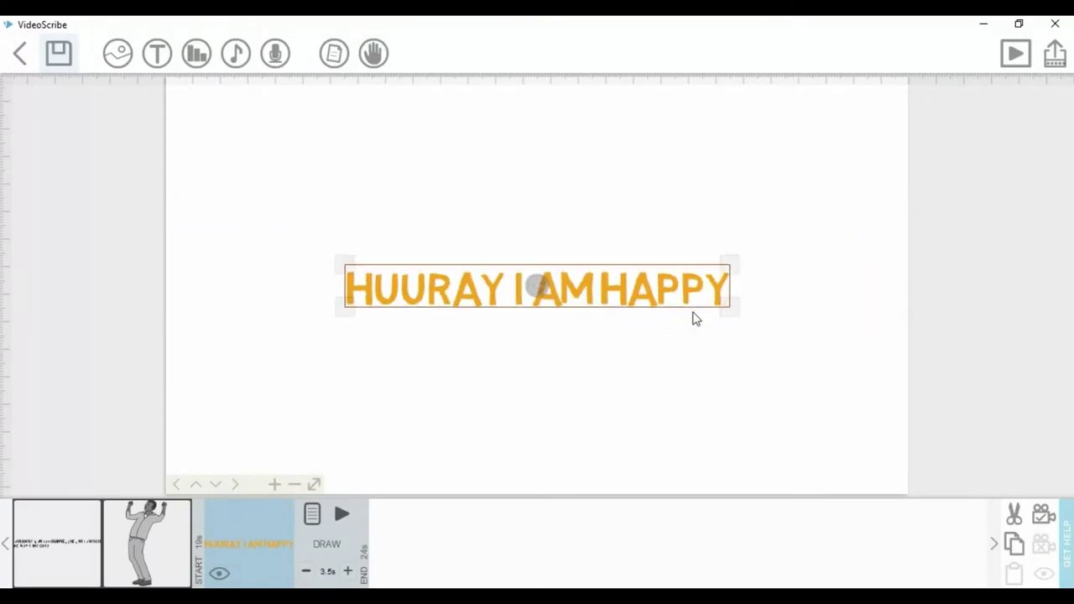
# Step: Dismiss the chart options, audition the Airport music track without adding it, then bring up the hand chooser
pyautogui.click(196, 53)
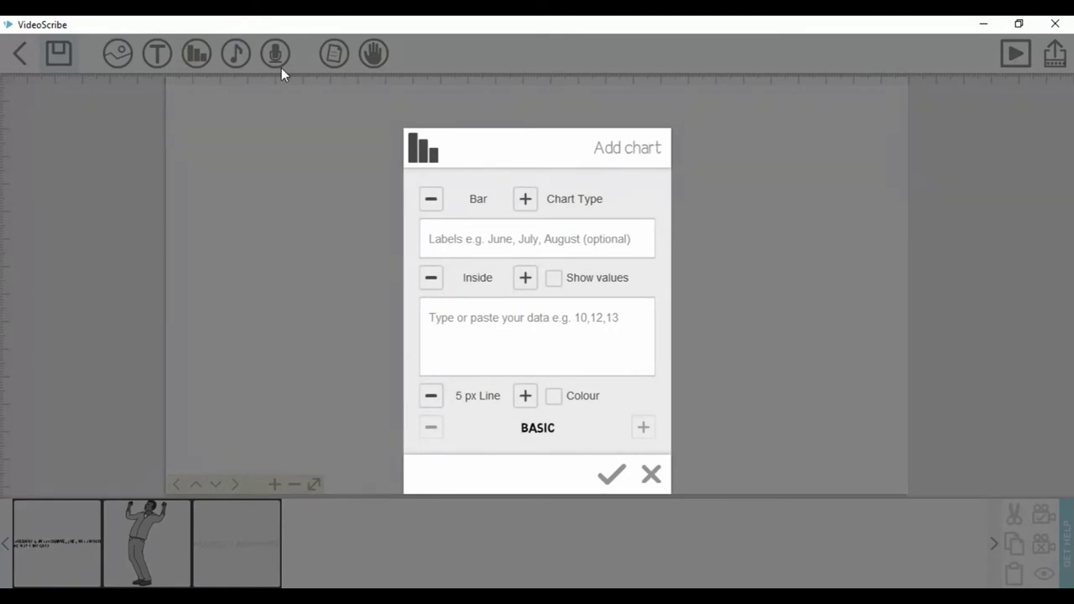
pyautogui.press('Escape')
pyautogui.click(235, 53)
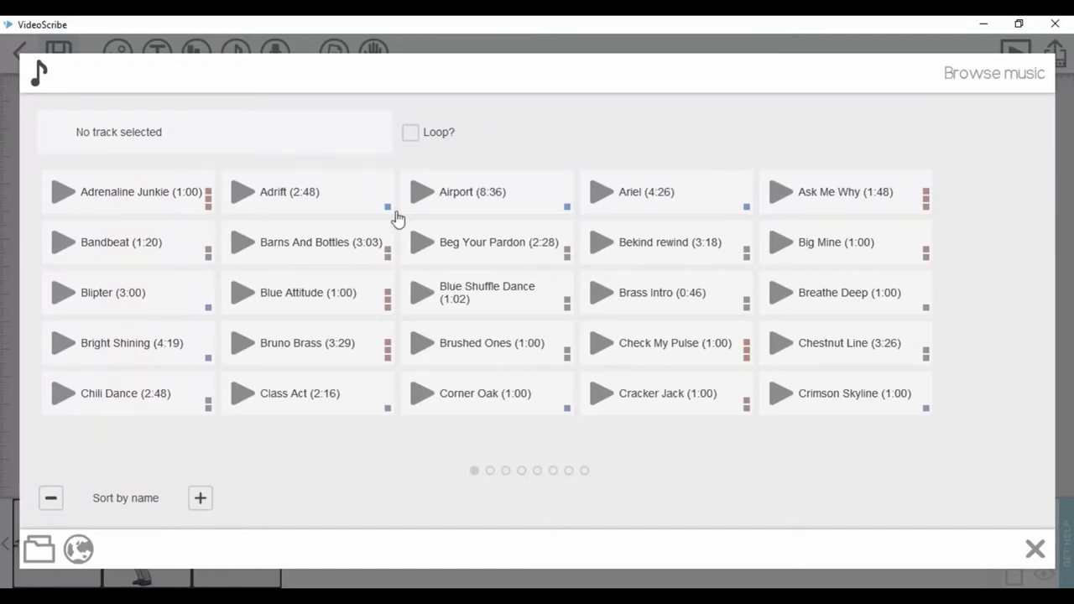
pyautogui.click(422, 192)
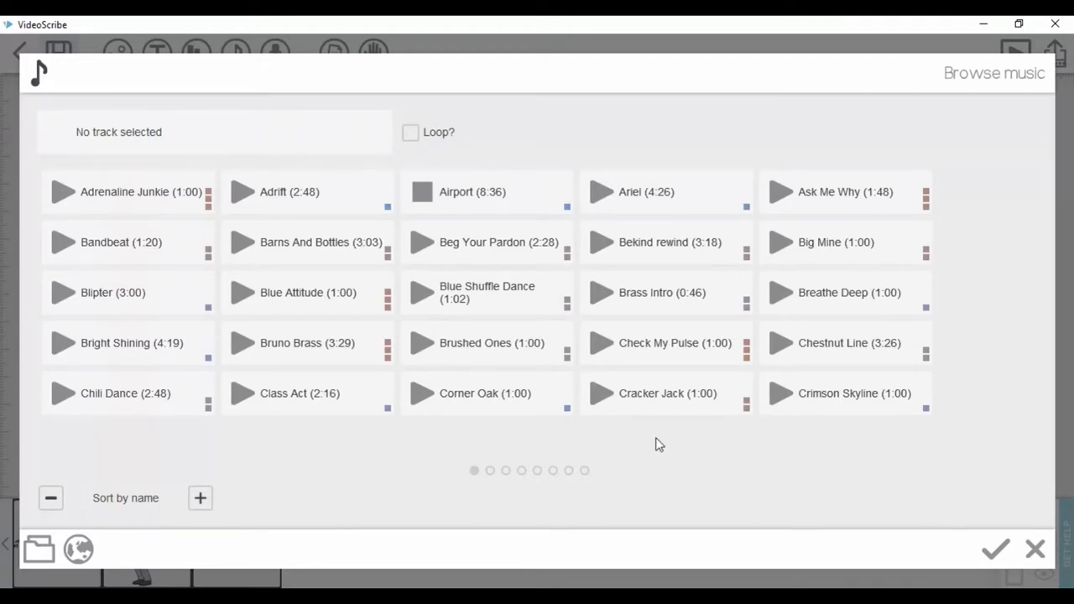
pyautogui.press('XF86AudioRaiseVolume')
pyautogui.press('XF86AudioRaiseVolume')
pyautogui.press('XF86AudioRaiseVolume')
pyautogui.press('XF86AudioRaiseVolume')
pyautogui.click(1035, 549)
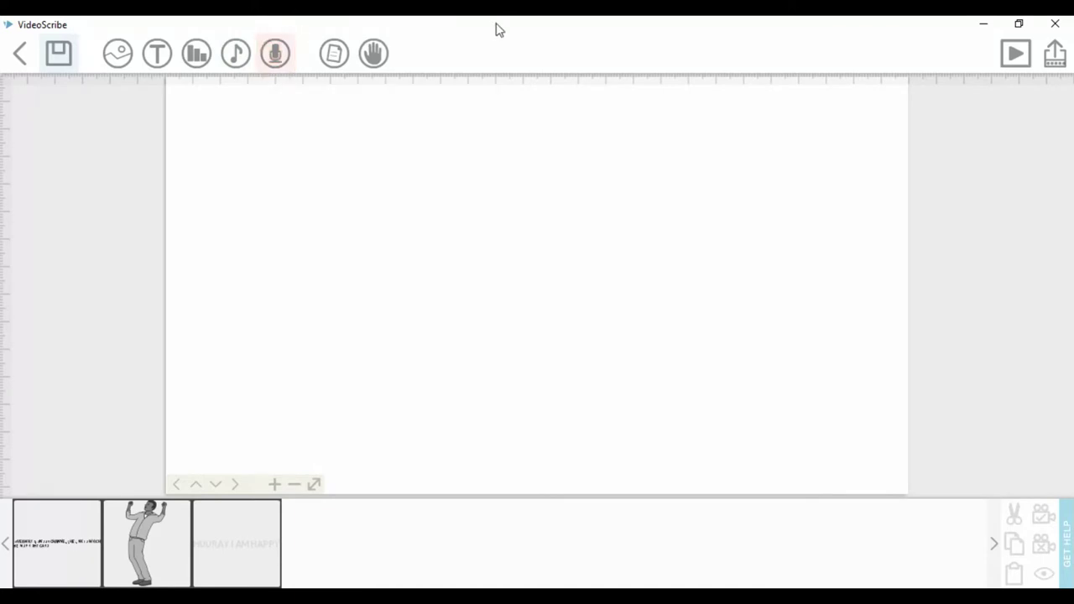
pyautogui.click(374, 53)
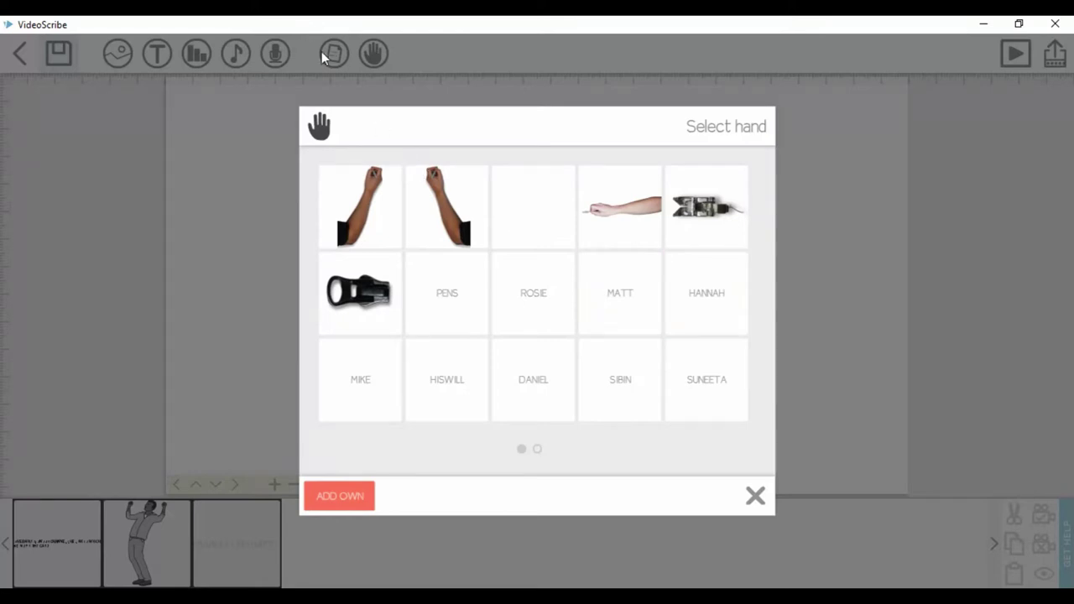
# Step: Close the hand chooser, then close Paper options without applying the vignette change
pyautogui.click(374, 59)
pyautogui.click(331, 53)
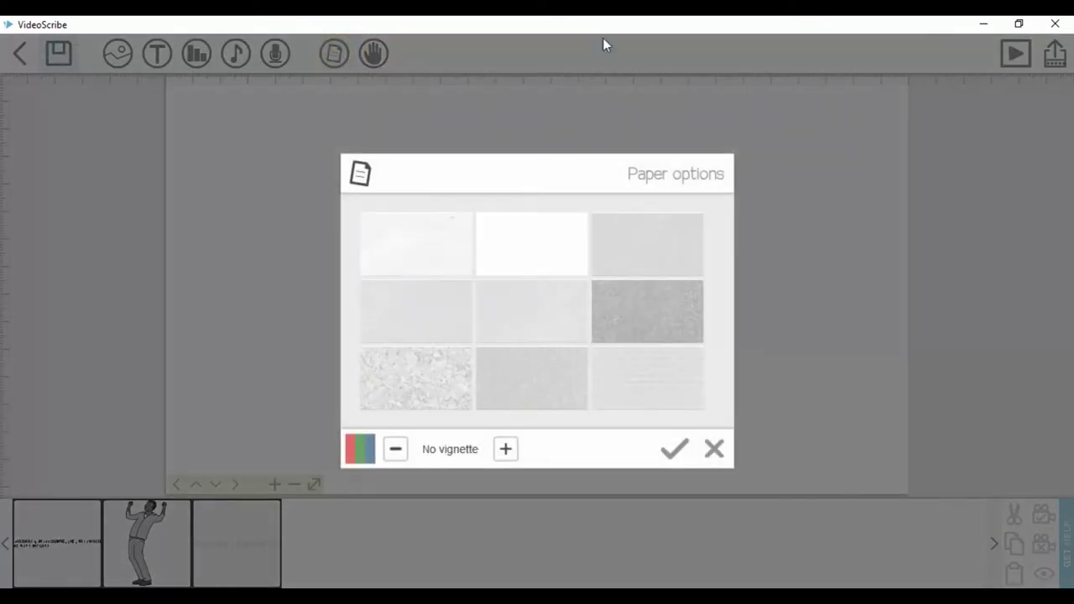
pyautogui.click(507, 458)
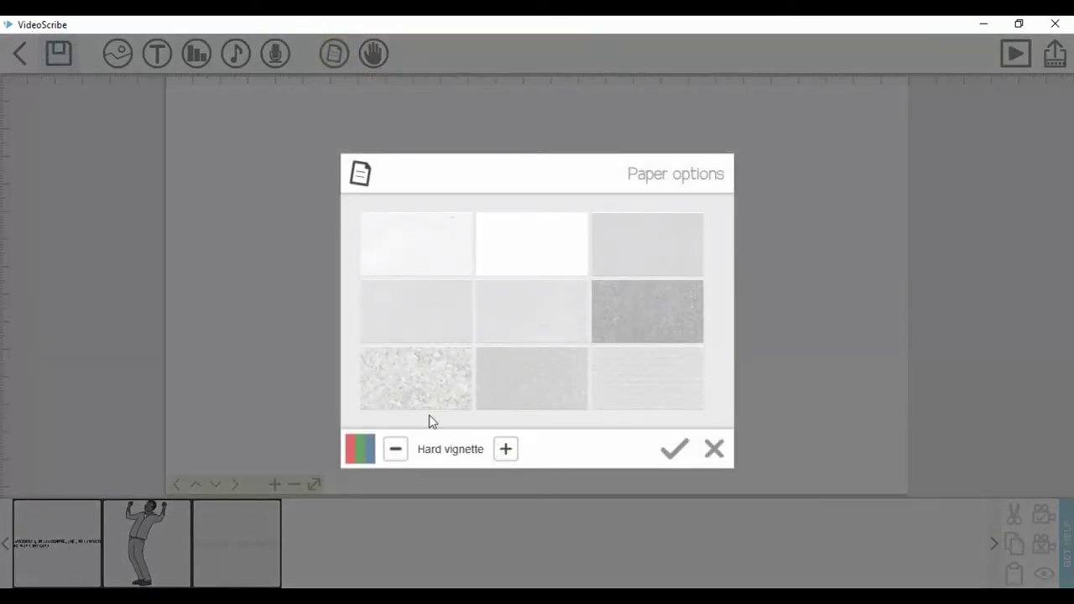
pyautogui.click(714, 451)
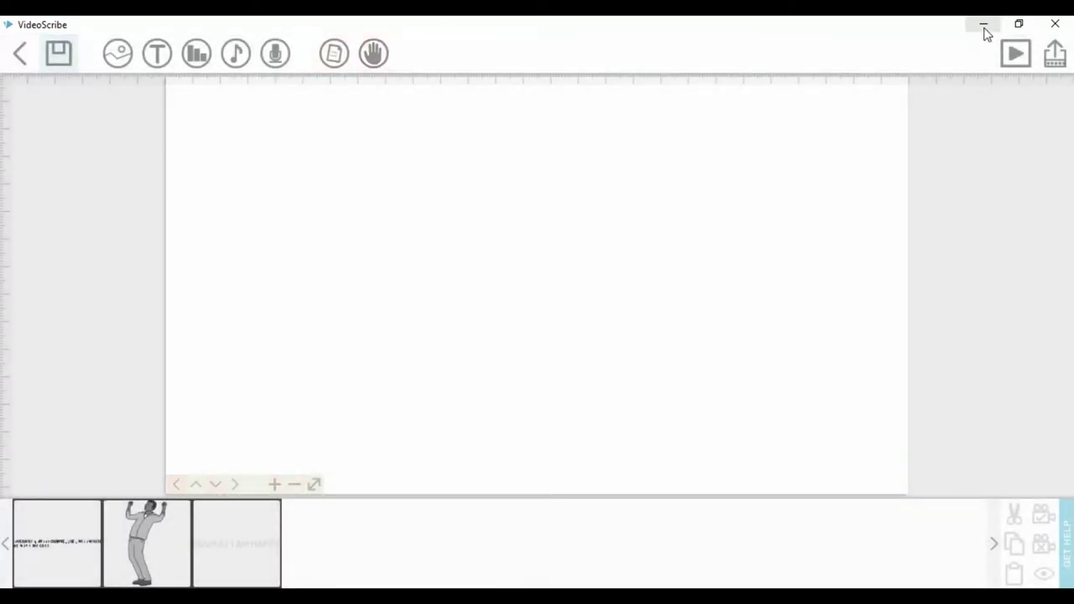
# Step: Preview the video, then cut the cheering man's draw time down to 0.5 seconds
pyautogui.click(1015, 54)
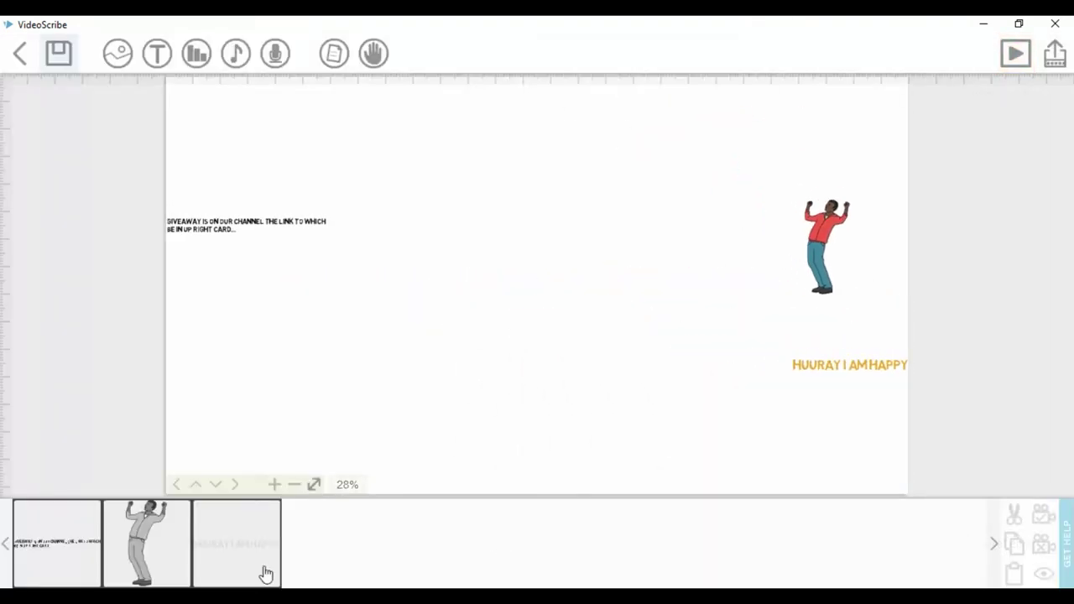
pyautogui.click(183, 559)
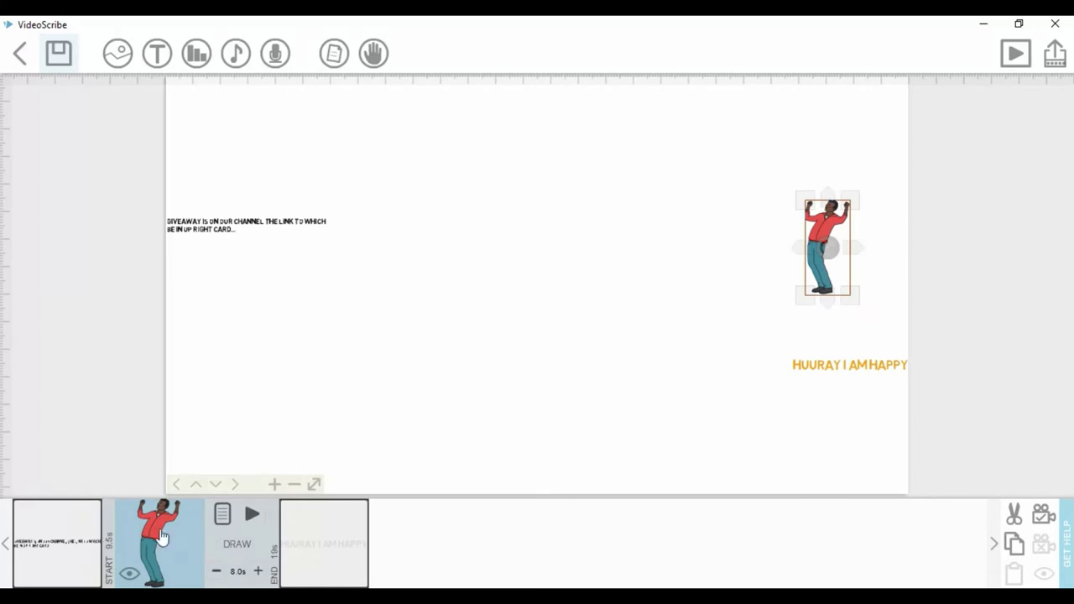
pyautogui.tripleClick(211, 576)
pyautogui.tripleClick(215, 573)
pyautogui.click(214, 572)
pyautogui.click(215, 574)
# Step: Play the preview and stop it once the orange HUURAY I AM HAPPY text appears
pyautogui.click(251, 513)
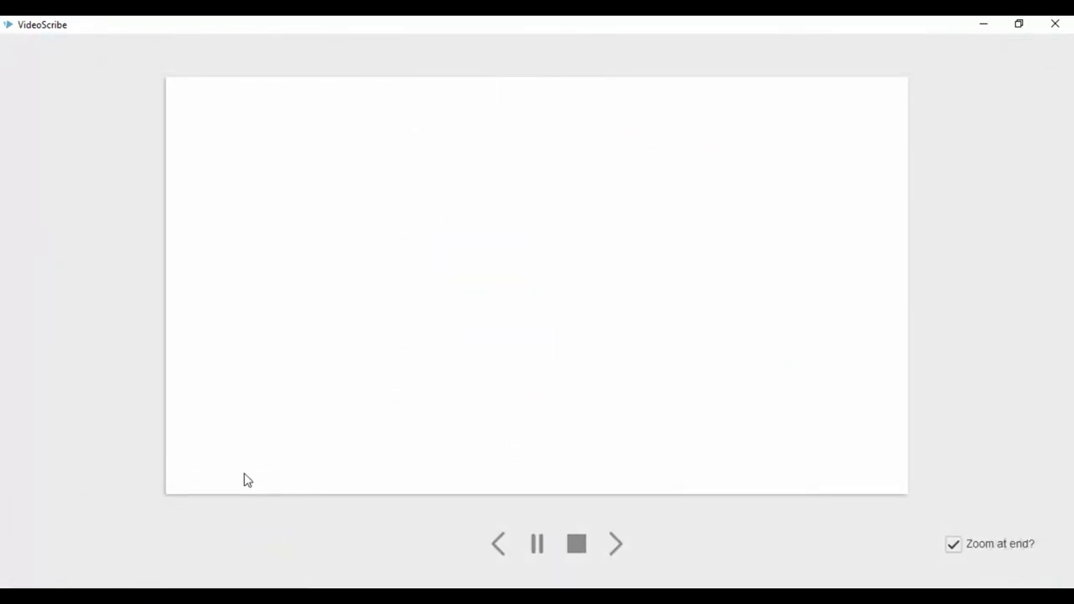
pyautogui.click(572, 543)
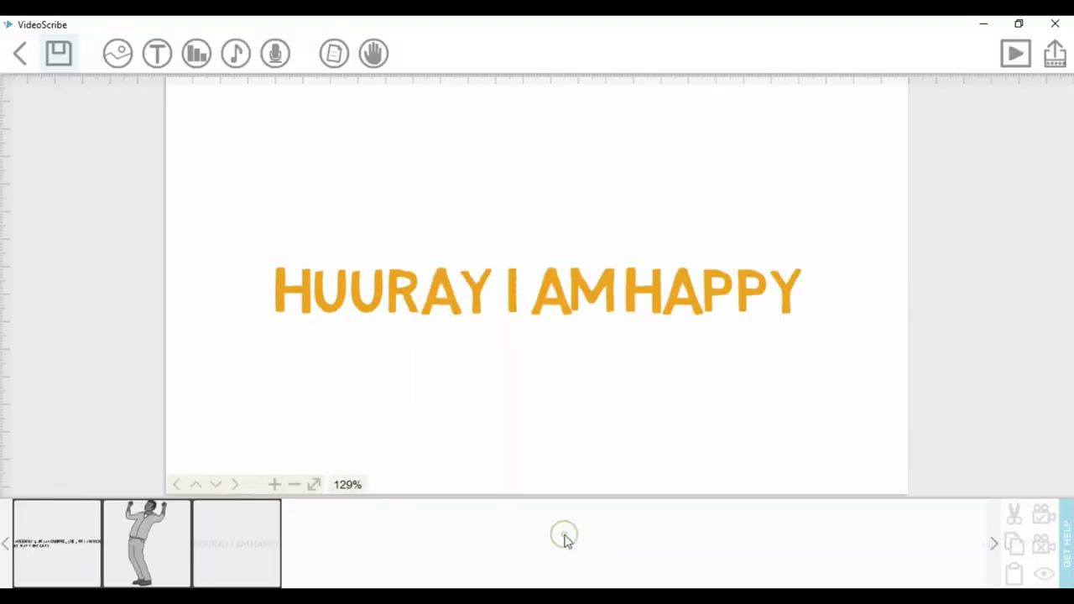